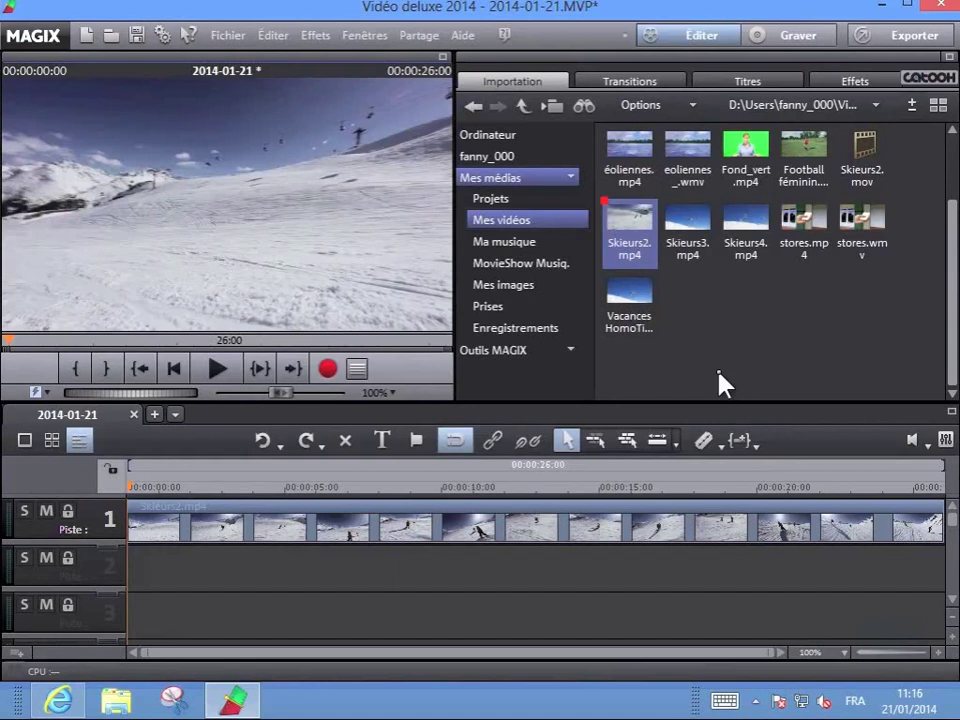
Step: Select the Skieurs2.mp4 clip on track 1 and display the design templates (Modèles conception) of the motion effects
{"action": "left_click", "coordinate": [459, 528]}
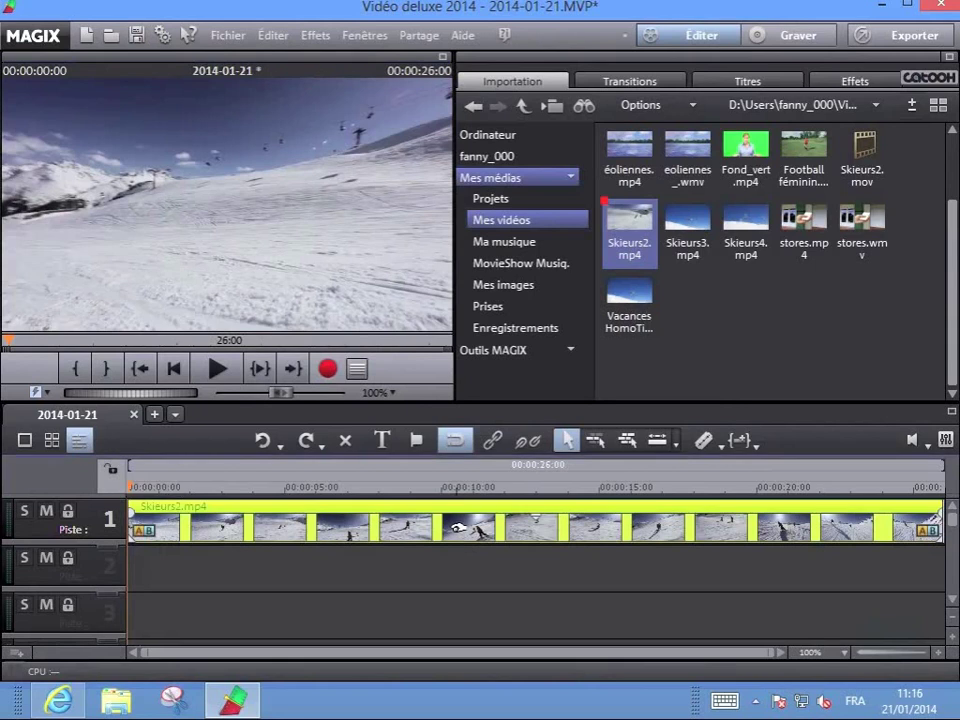
{"action": "left_click", "coordinate": [862, 81]}
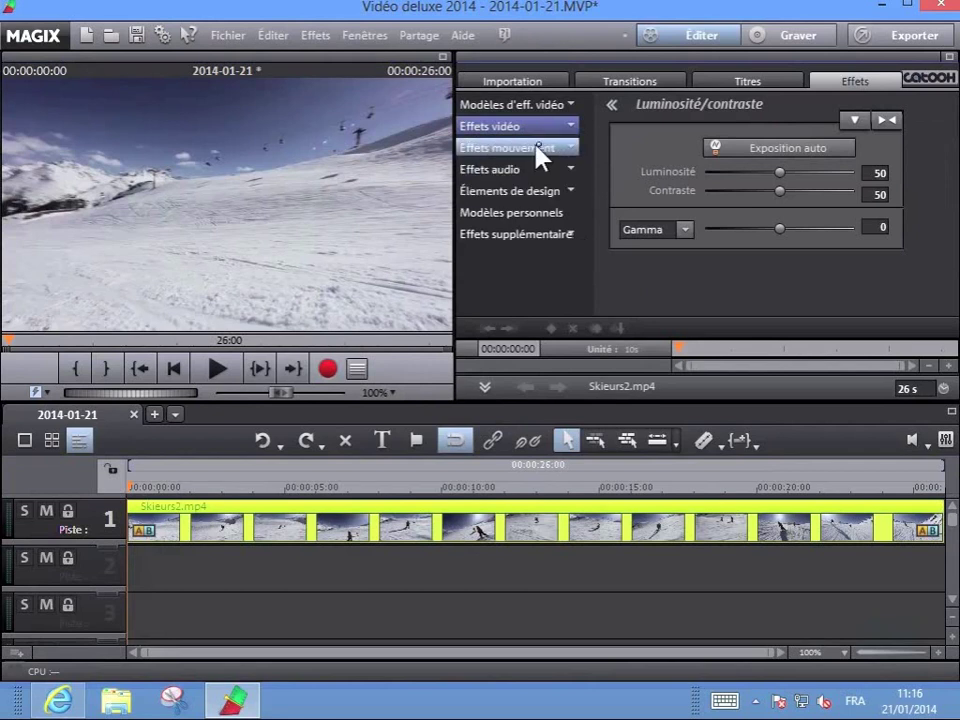
{"action": "left_click", "coordinate": [575, 148]}
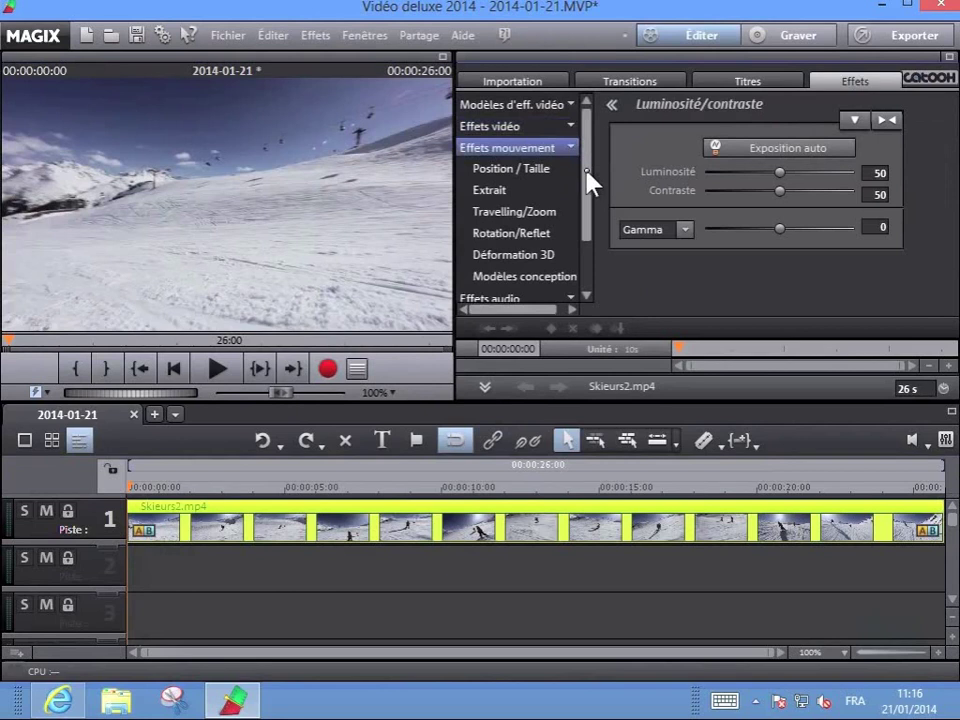
{"action": "mouse_move", "coordinate": [589, 176]}
{"action": "left_mouse_down"}
{"action": "mouse_move", "coordinate": [590, 195]}
{"action": "mouse_move", "coordinate": [586, 188]}
{"action": "left_mouse_up"}
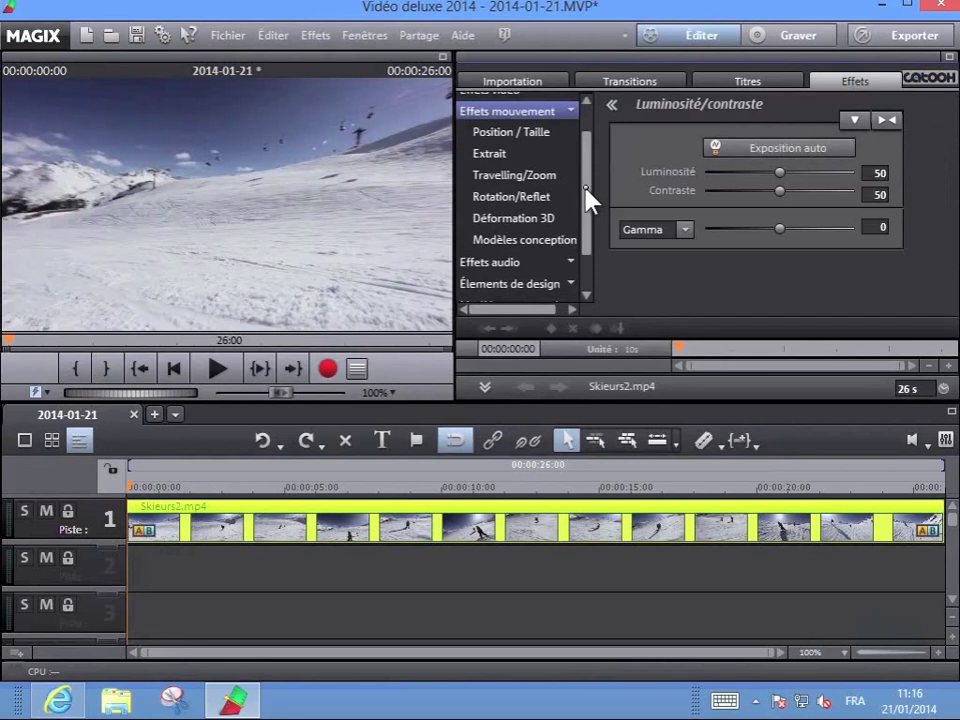
{"action": "left_click", "coordinate": [518, 240]}
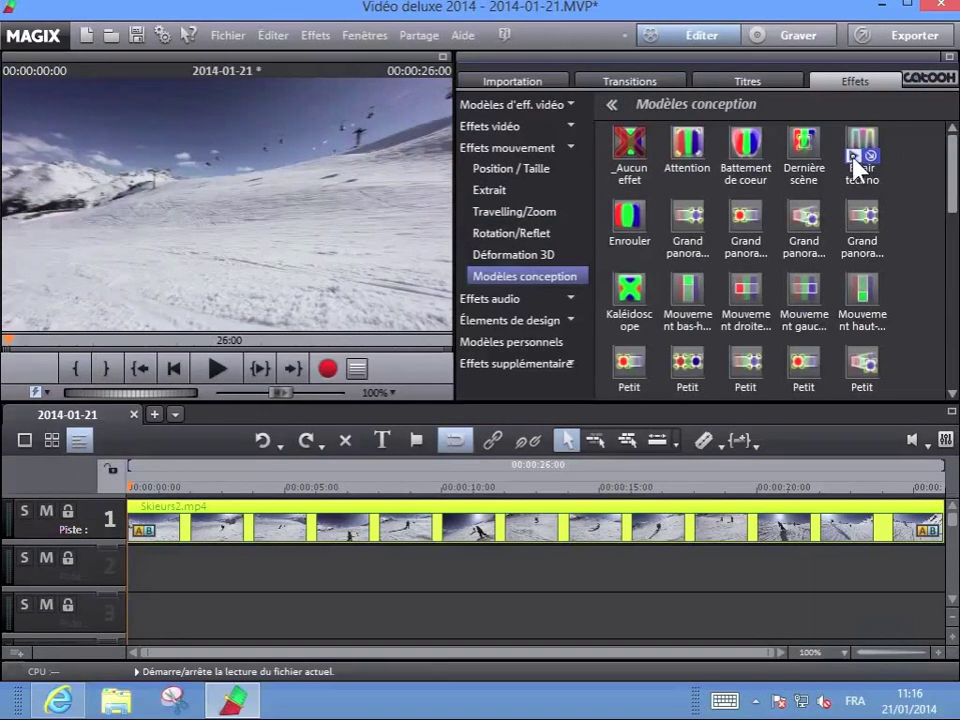
Step: Preview the Éclair techno, Tremblement de terre and Tourner et zoomer motion templates without applying them
{"action": "left_click", "coordinate": [855, 163]}
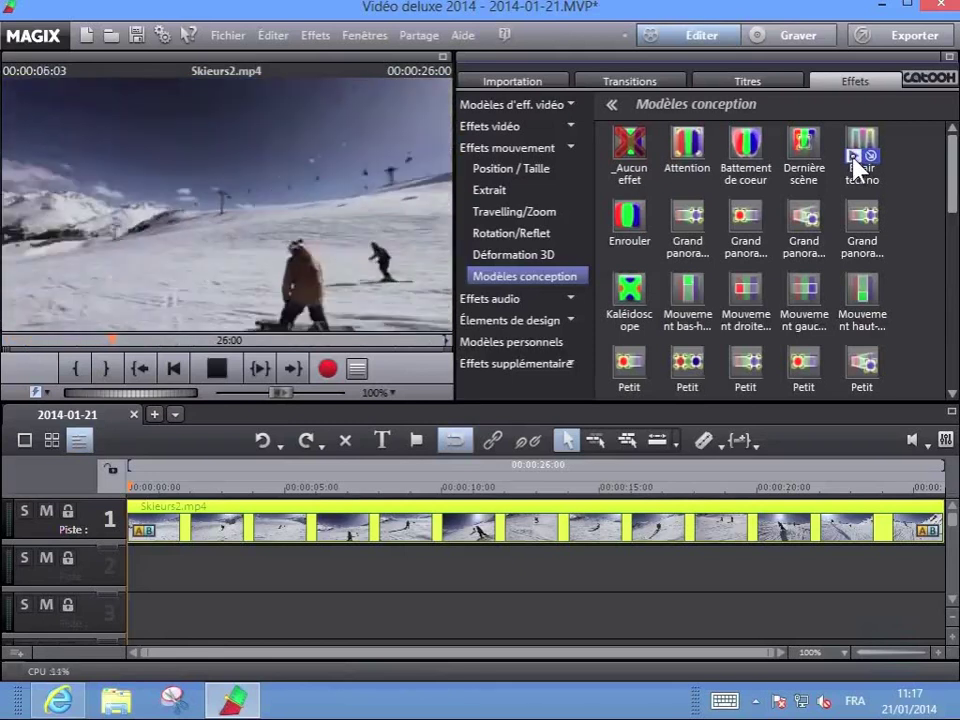
{"action": "left_click", "coordinate": [850, 160]}
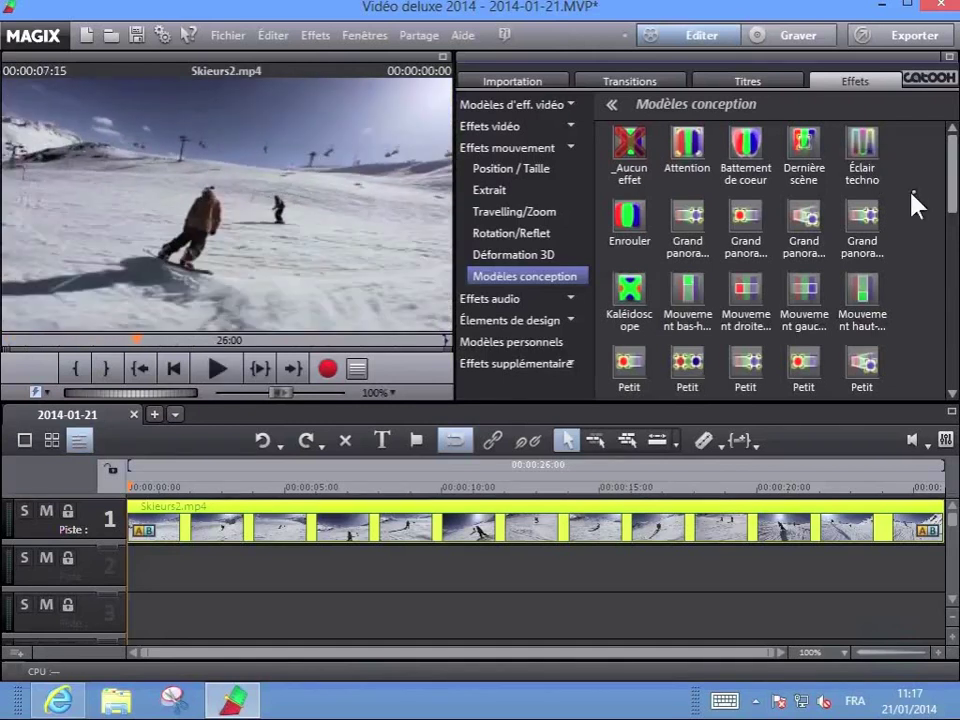
{"action": "left_click_drag", "start_coordinate": [955, 190], "coordinate": [942, 240]}
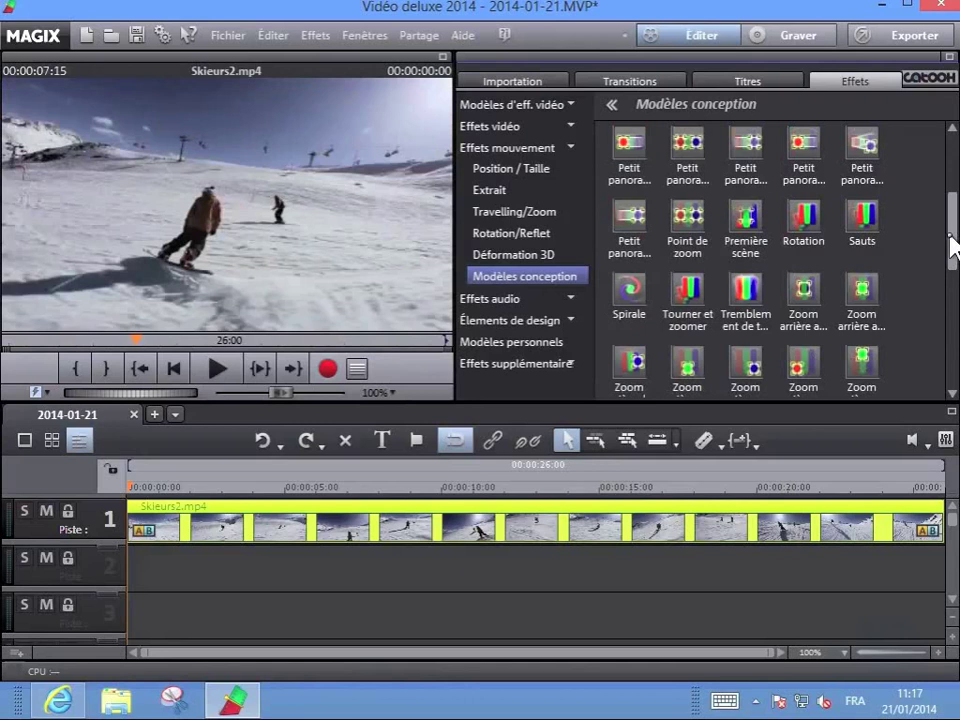
{"action": "mouse_move", "coordinate": [740, 318]}
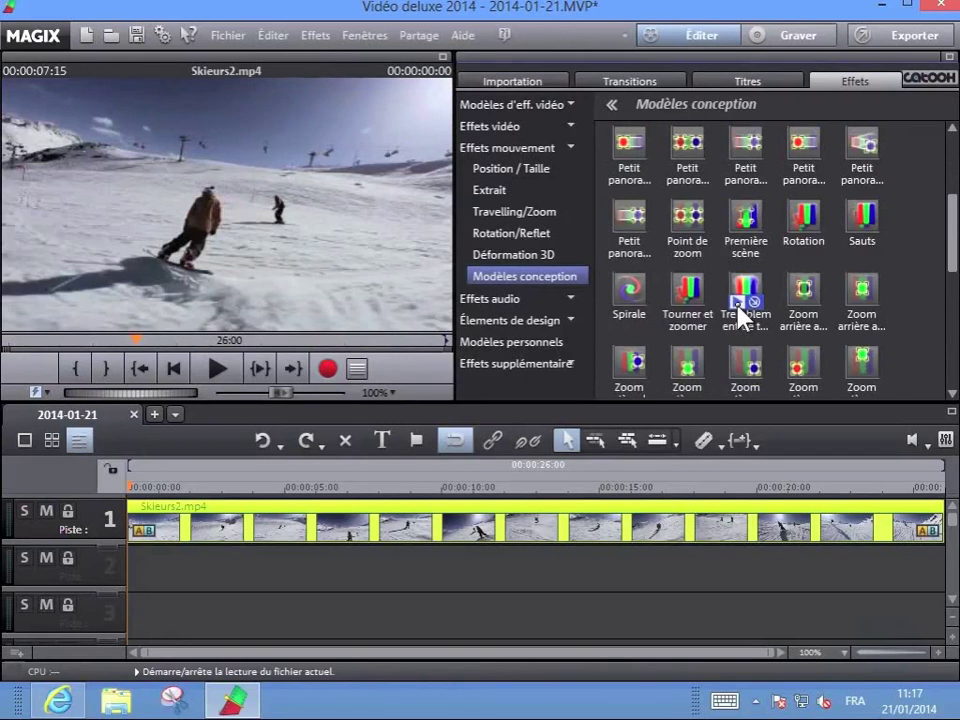
{"action": "left_click", "coordinate": [739, 308]}
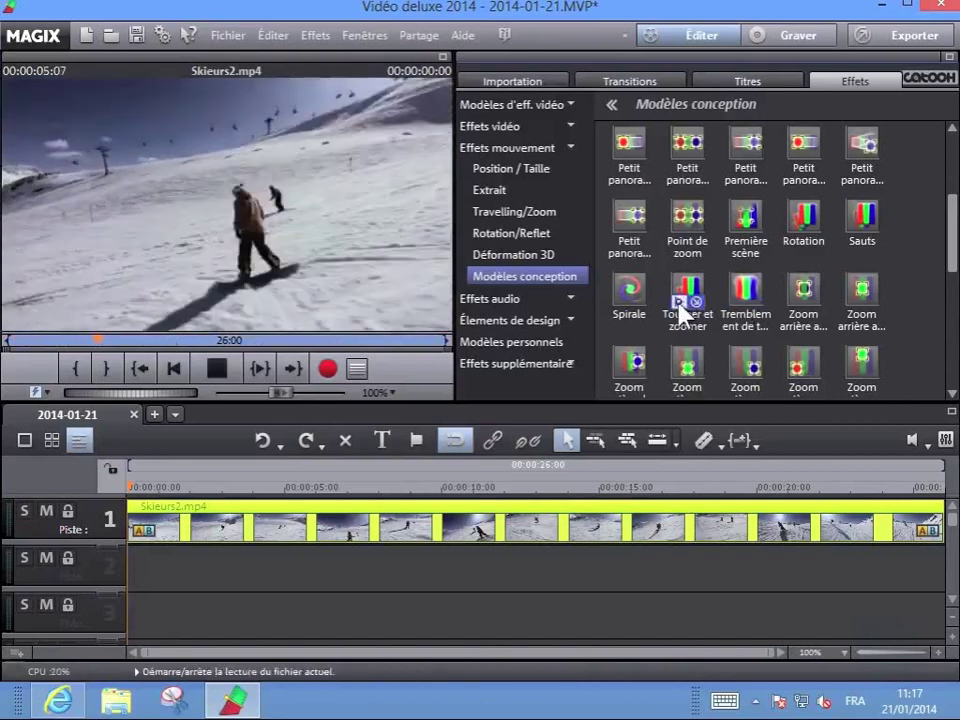
{"action": "left_click", "coordinate": [680, 303]}
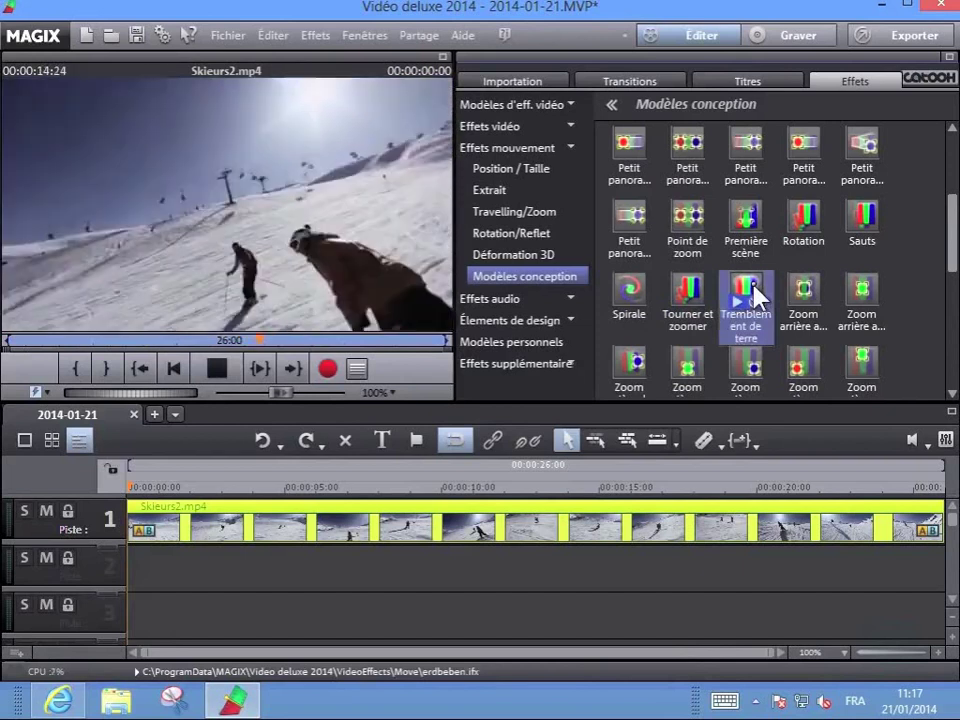
Step: Apply the Tremblement de terre template to the Skieurs2.mp4 clip on track 1 and play the start of the result
{"action": "left_click_drag", "start_coordinate": [755, 297], "coordinate": [135, 527]}
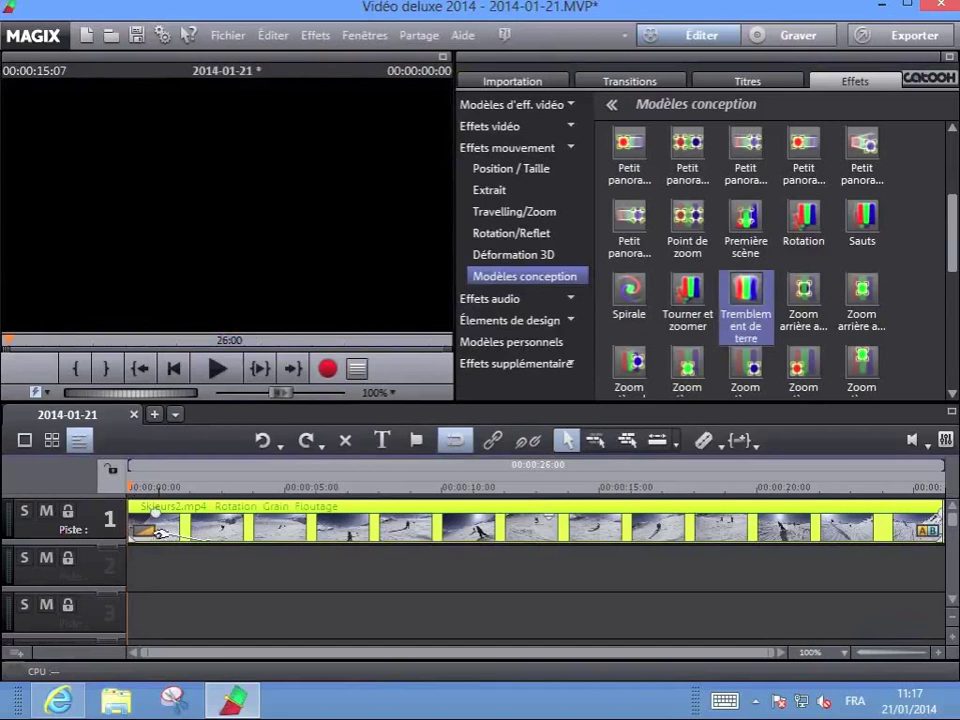
{"action": "left_click", "coordinate": [222, 372]}
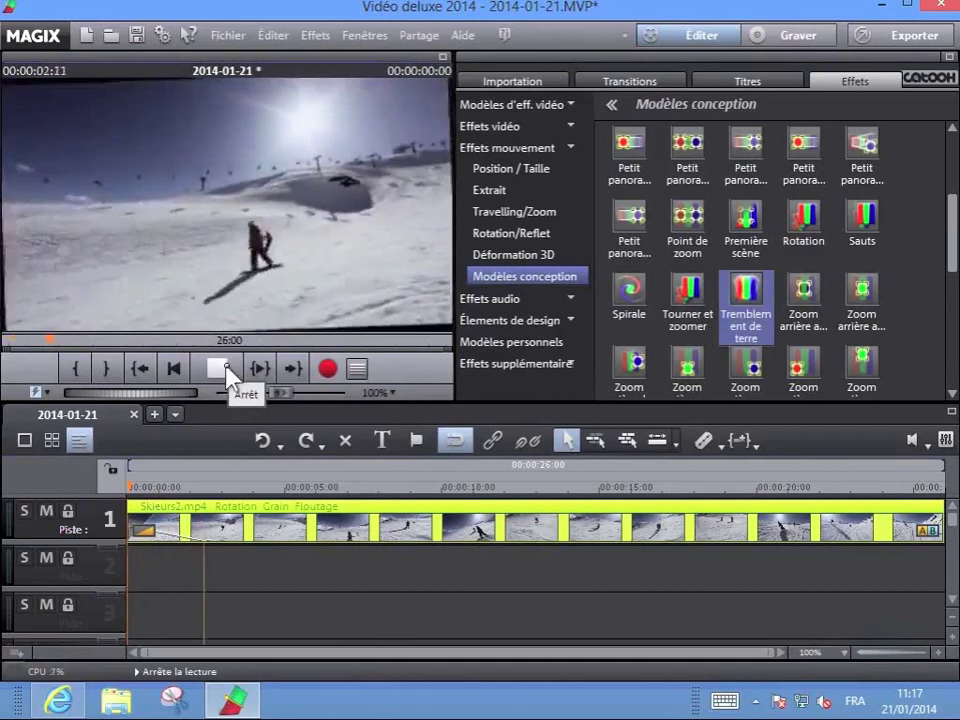
{"action": "left_click", "coordinate": [226, 372]}
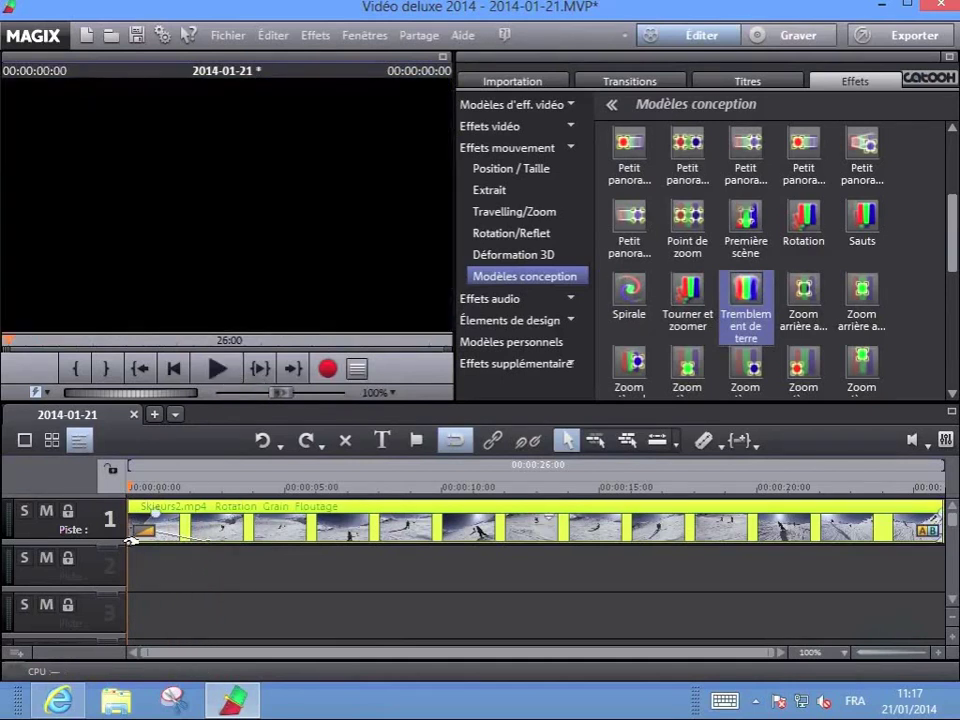
Step: Split the Skieurs2.mp4 clip at 00:00:02:21
{"action": "left_click", "coordinate": [215, 489]}
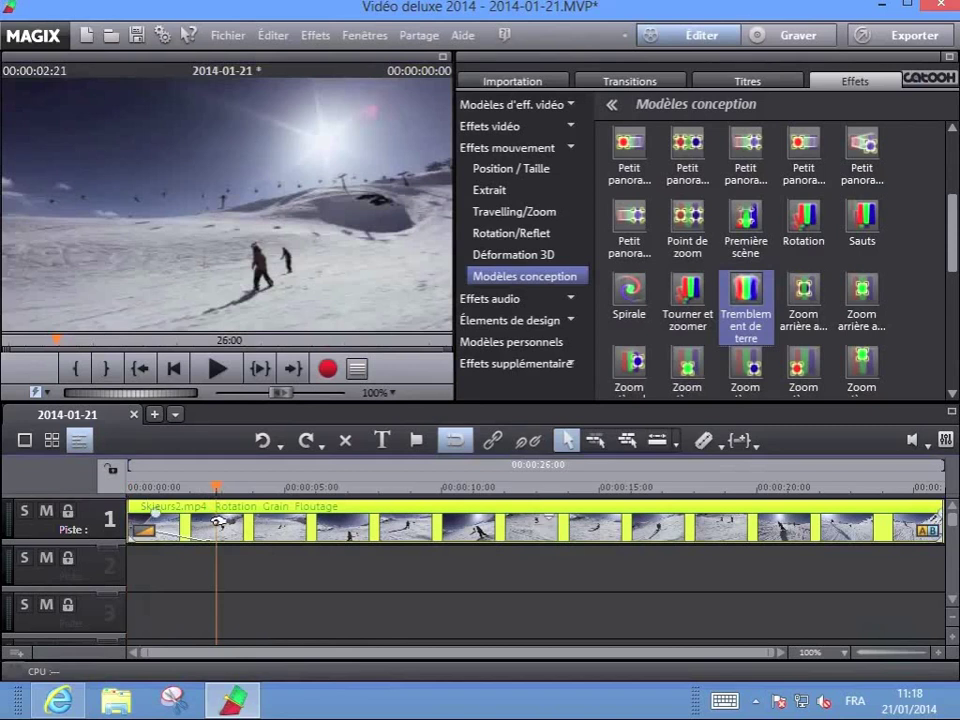
{"action": "key", "text": "t"}
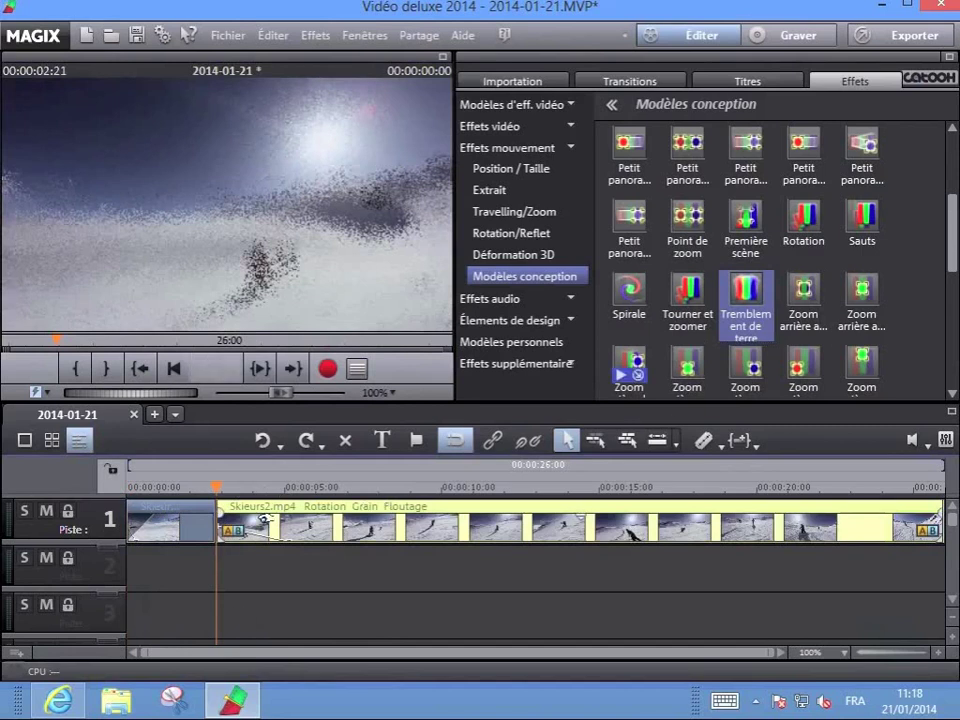
{"action": "key", "text": "space"}
{"action": "key", "text": "space"}
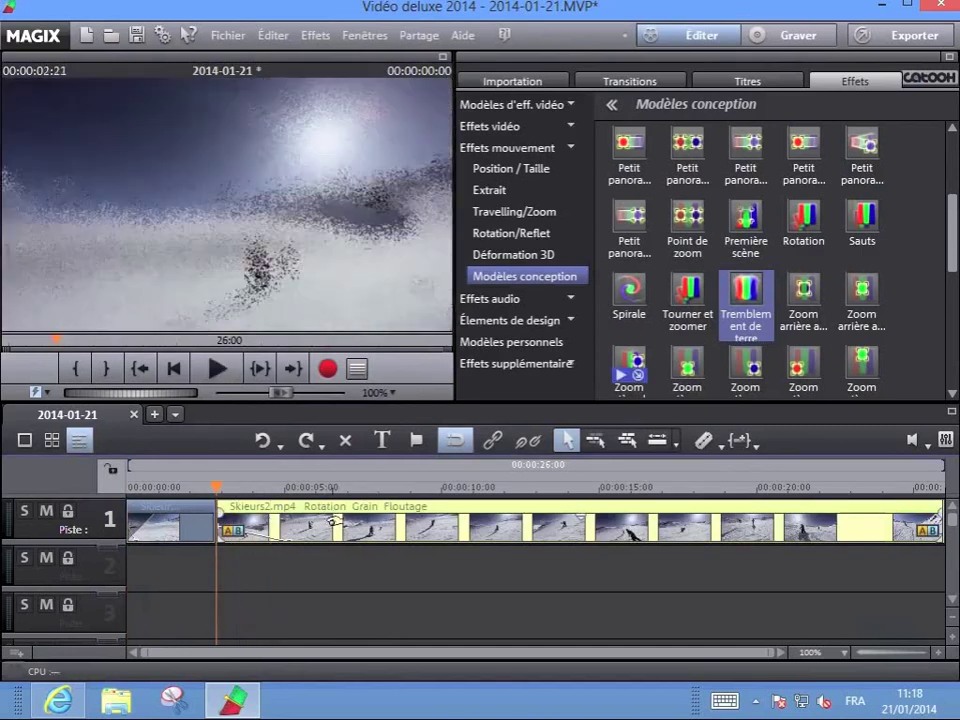
Step: Apply the Éclair techno template to the second part of the split clip
{"action": "left_click_drag", "start_coordinate": [765, 395], "coordinate": [225, 493]}
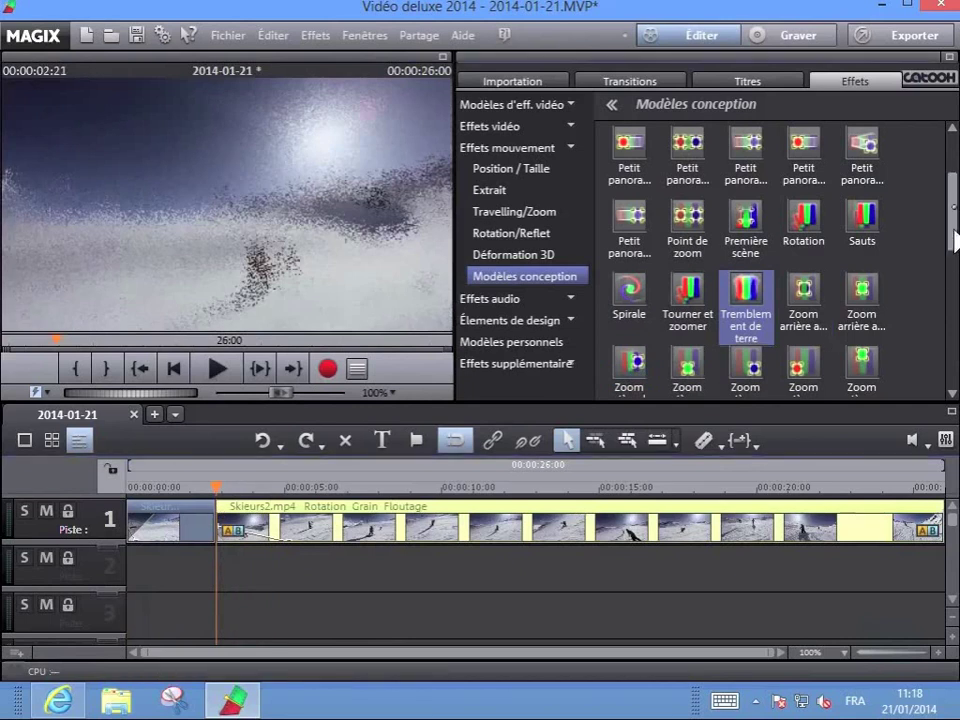
{"action": "left_click", "coordinate": [951, 188]}
{"action": "left_click_drag", "start_coordinate": [862, 148], "coordinate": [243, 513]}
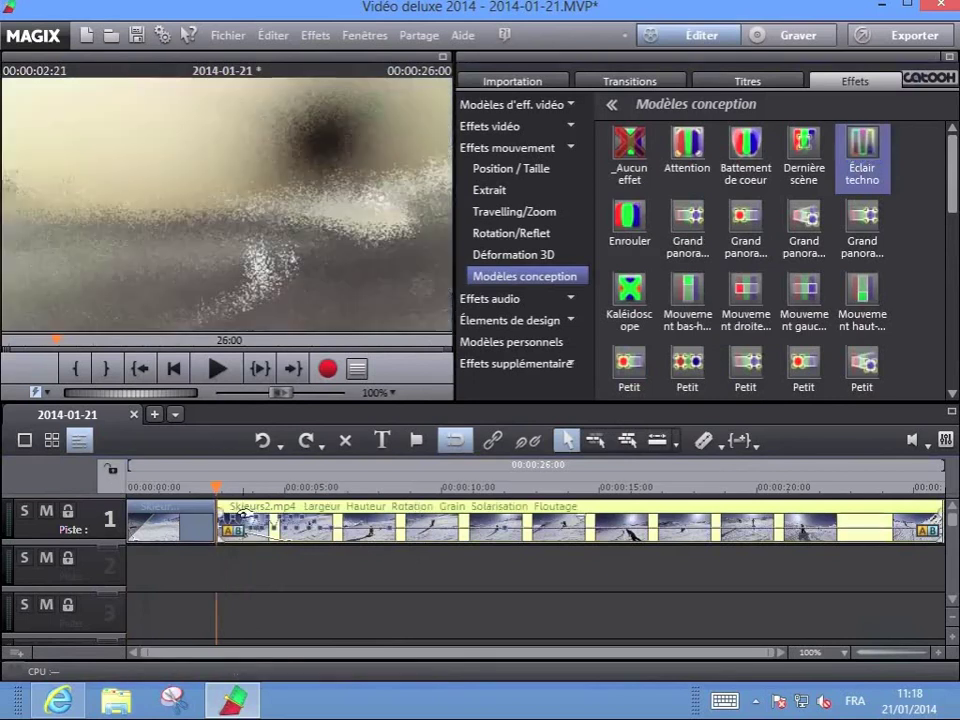
Step: Play the project from its beginning to check the effects across both clip parts
{"action": "left_click", "coordinate": [131, 489]}
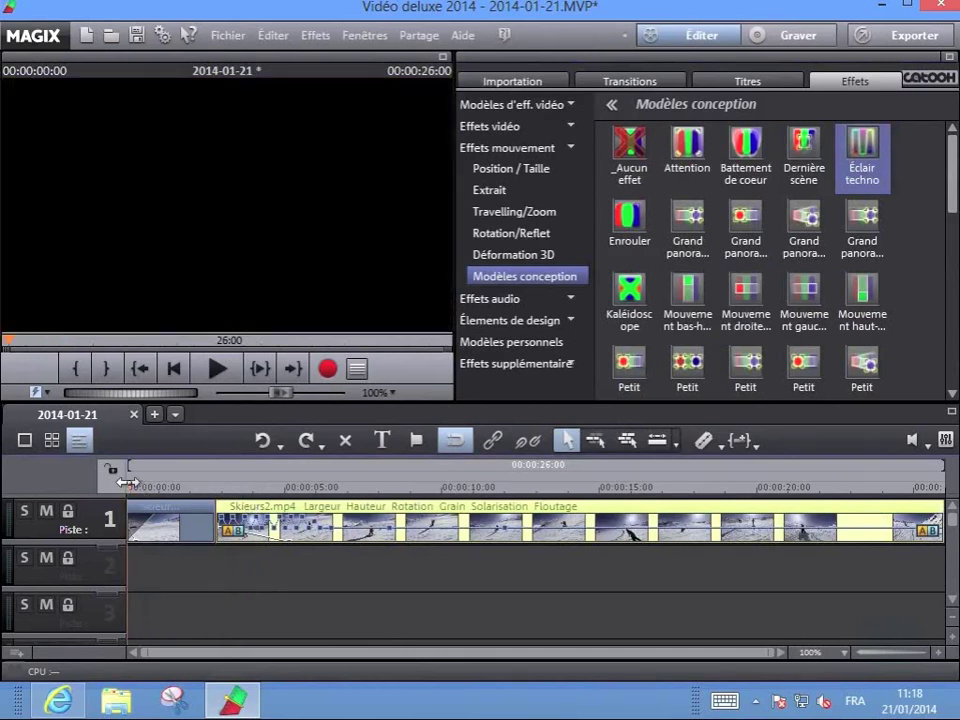
{"action": "left_click", "coordinate": [222, 370]}
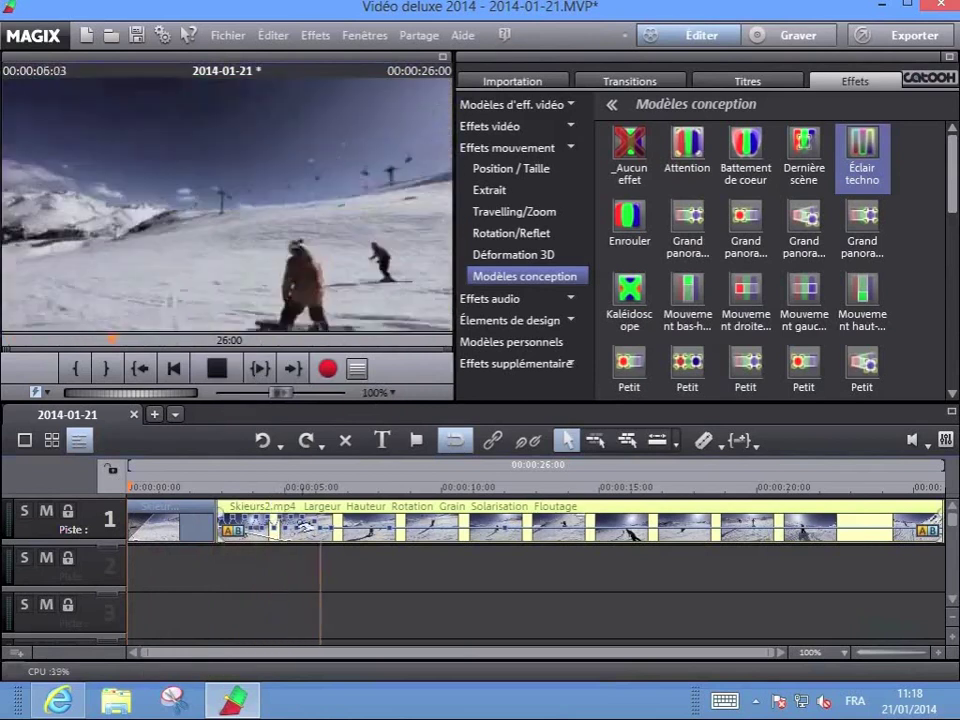
{"action": "left_click", "coordinate": [215, 368]}
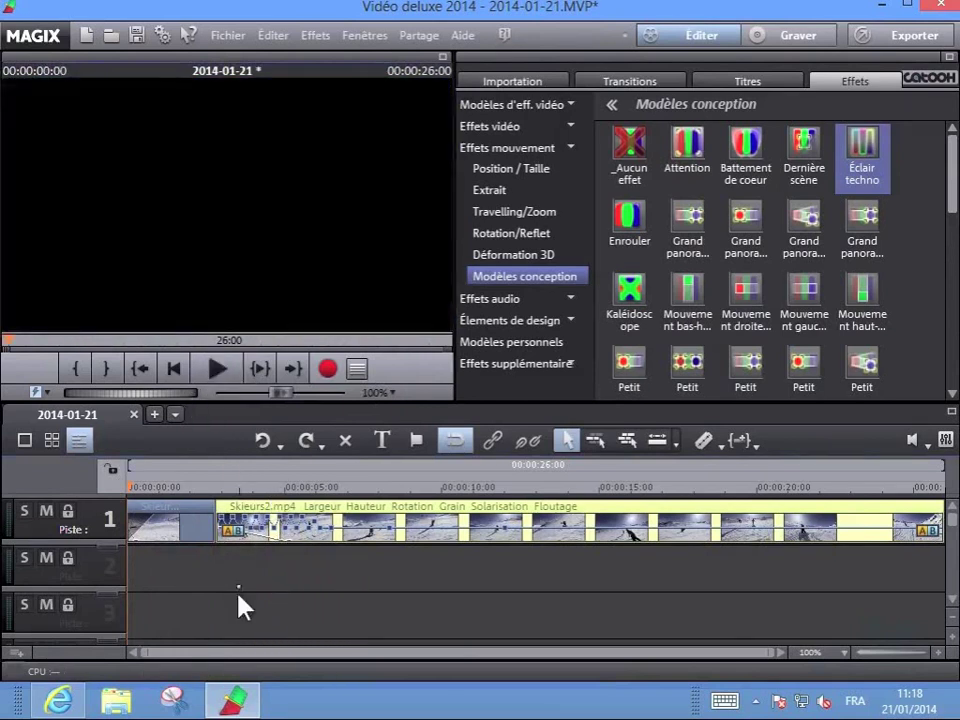
{"action": "key", "text": "space"}
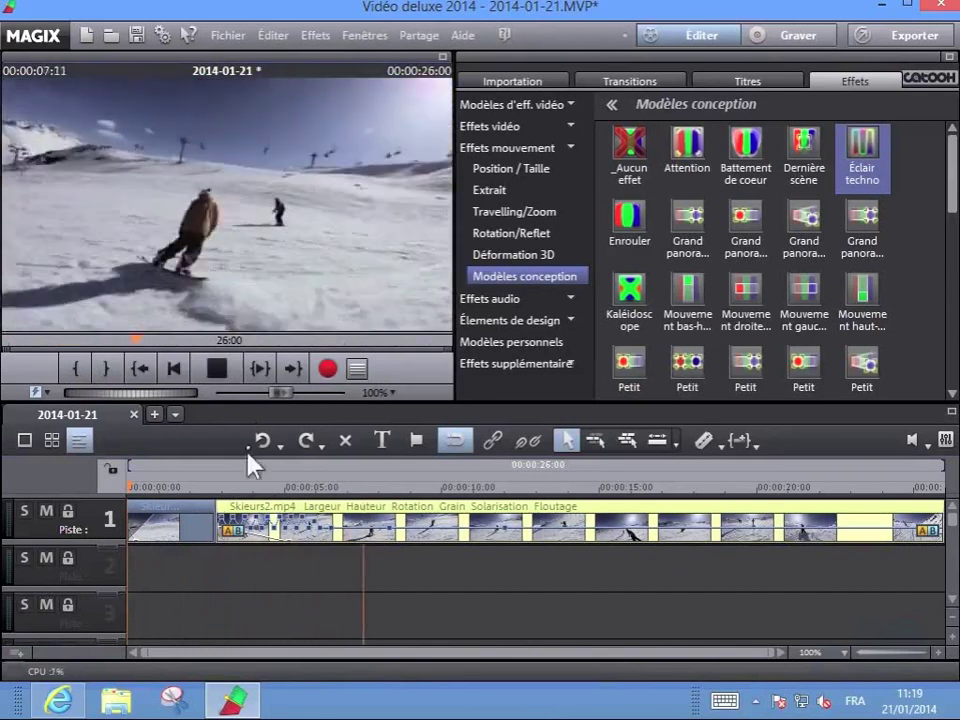
{"action": "left_click", "coordinate": [219, 376]}
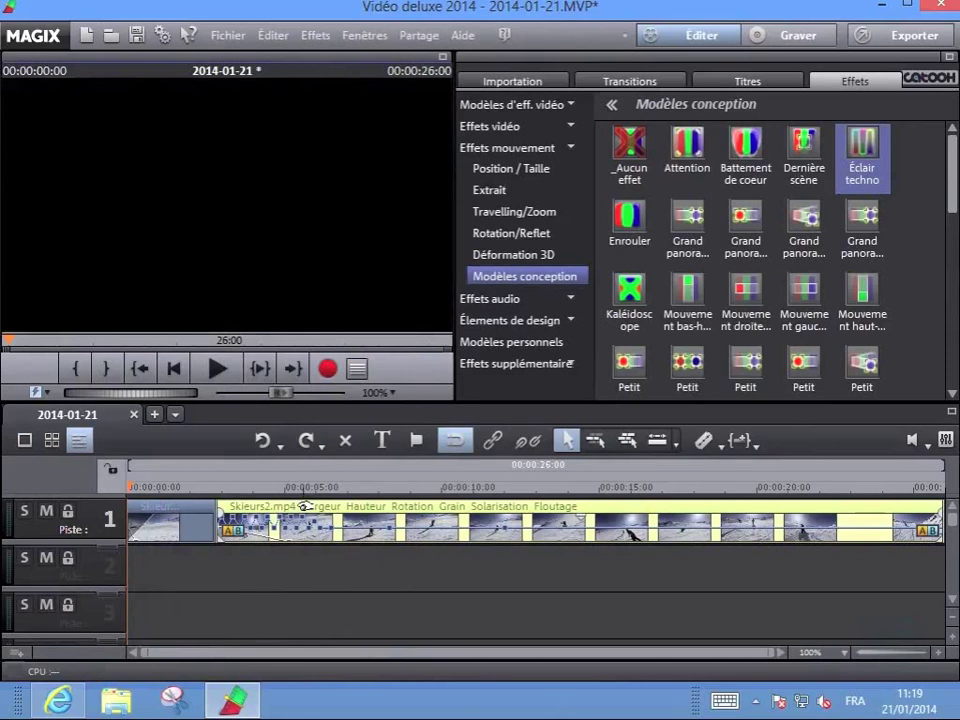
Step: Apply the Kaléidoscope template to the short first part of the clip and play the result
{"action": "left_click", "coordinate": [630, 292]}
{"action": "left_click_drag", "start_coordinate": [283, 520], "coordinate": [186, 530]}
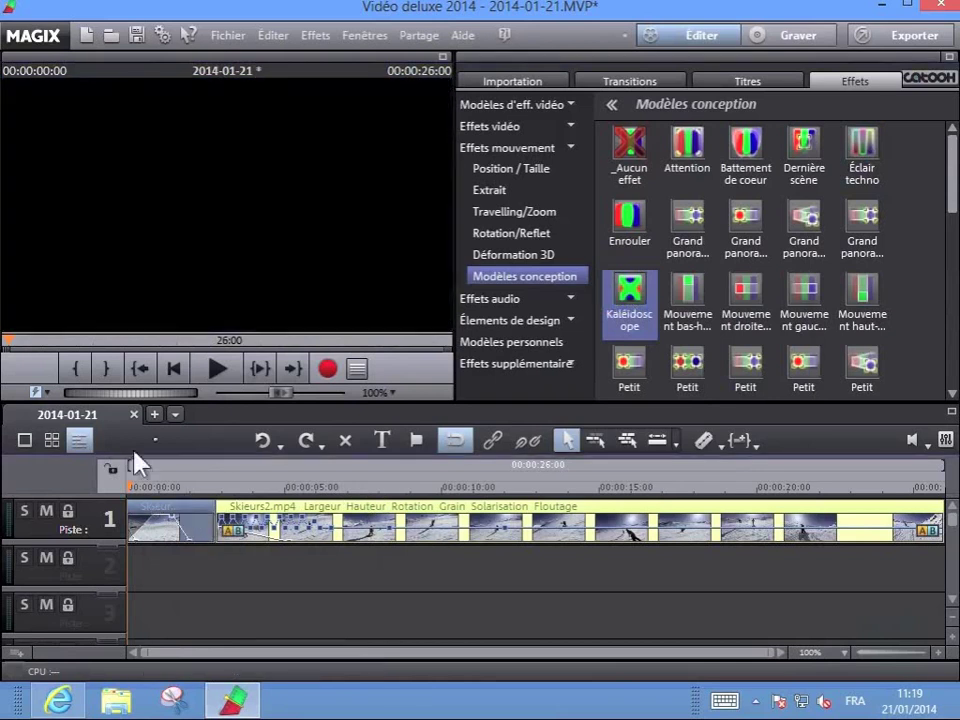
{"action": "left_click", "coordinate": [217, 369]}
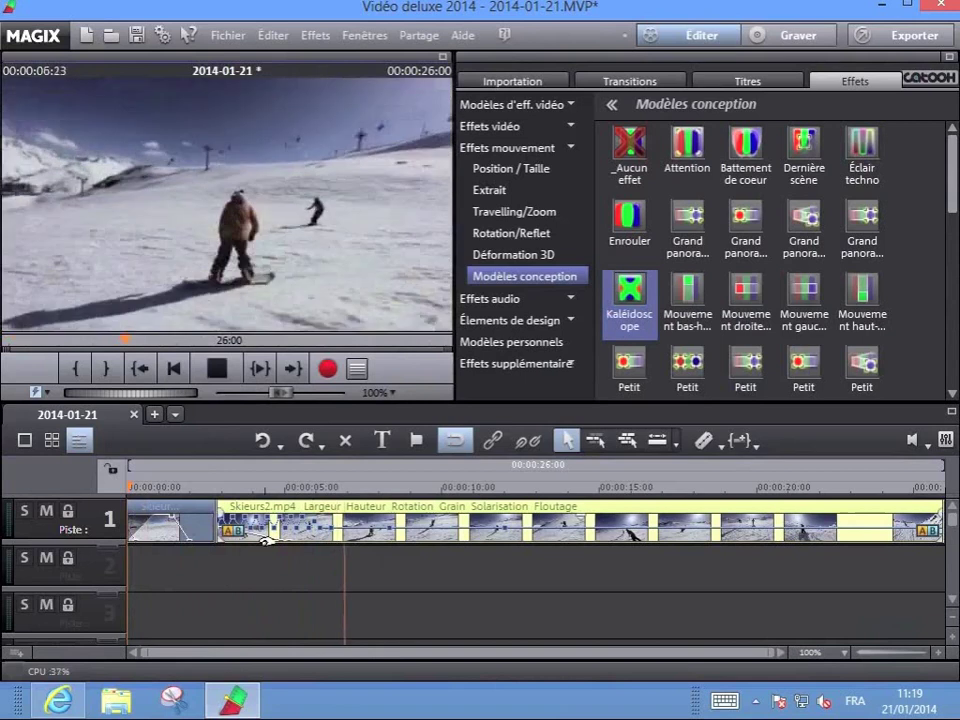
{"action": "key", "text": "space"}
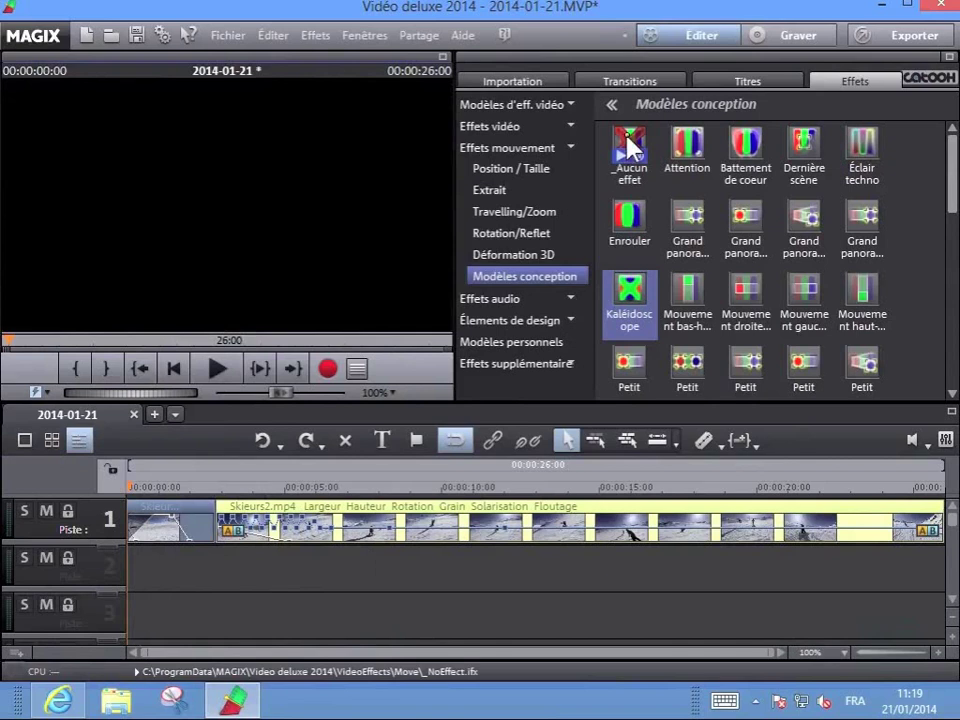
Step: Clear the effects from both clip parts with the _Aucun effet template and play the project to check
{"action": "left_click_drag", "start_coordinate": [630, 148], "coordinate": [262, 533]}
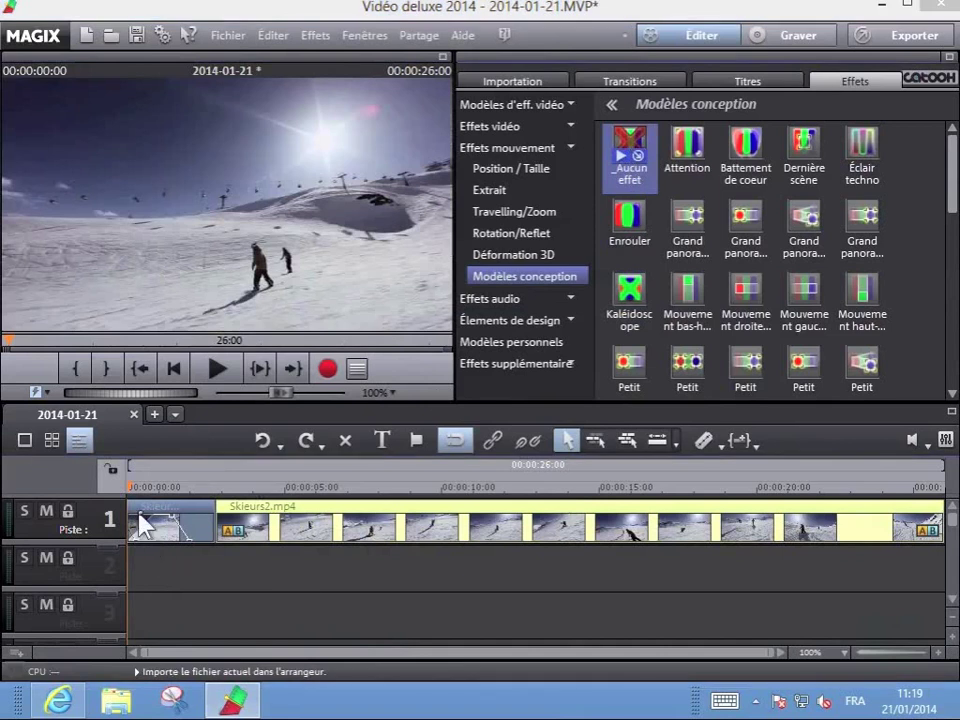
{"action": "left_click_drag", "start_coordinate": [629, 150], "coordinate": [166, 522]}
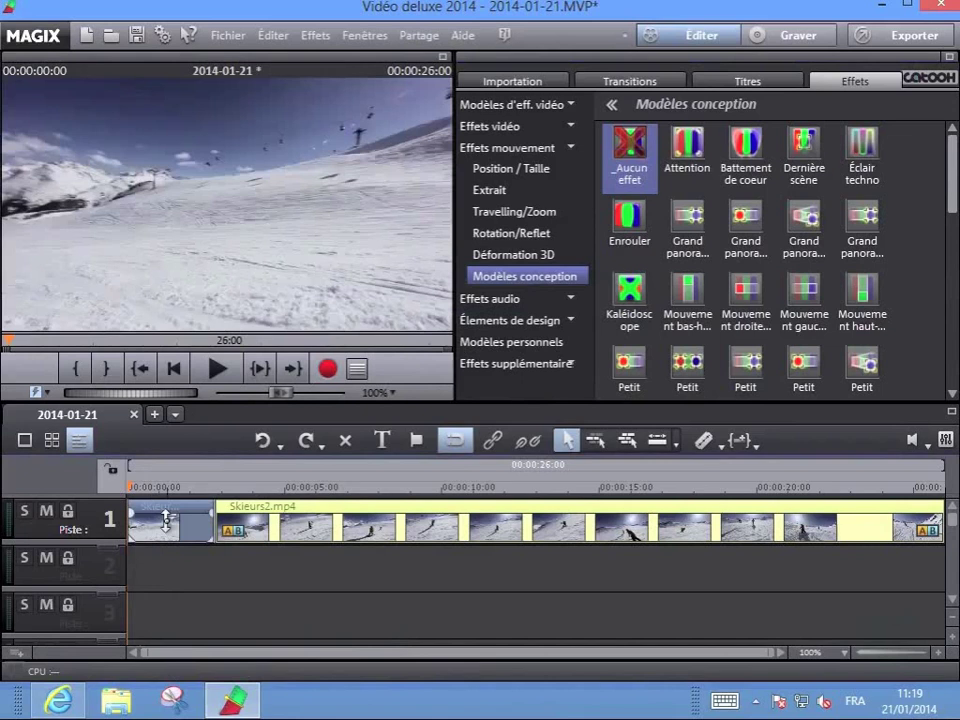
{"action": "left_click", "coordinate": [217, 369]}
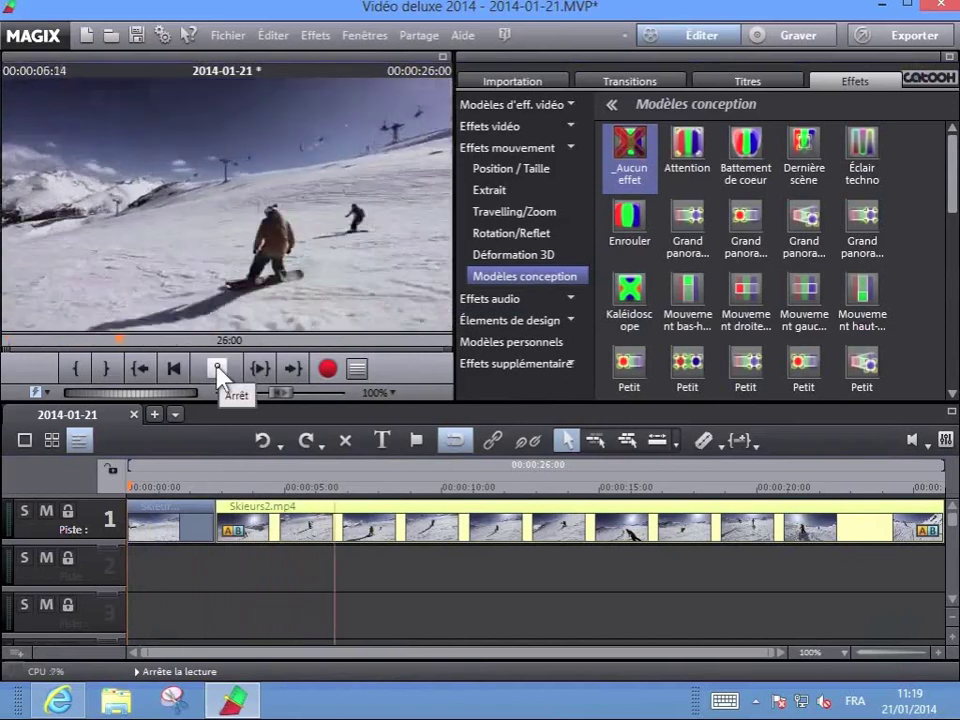
{"action": "left_click", "coordinate": [218, 368]}
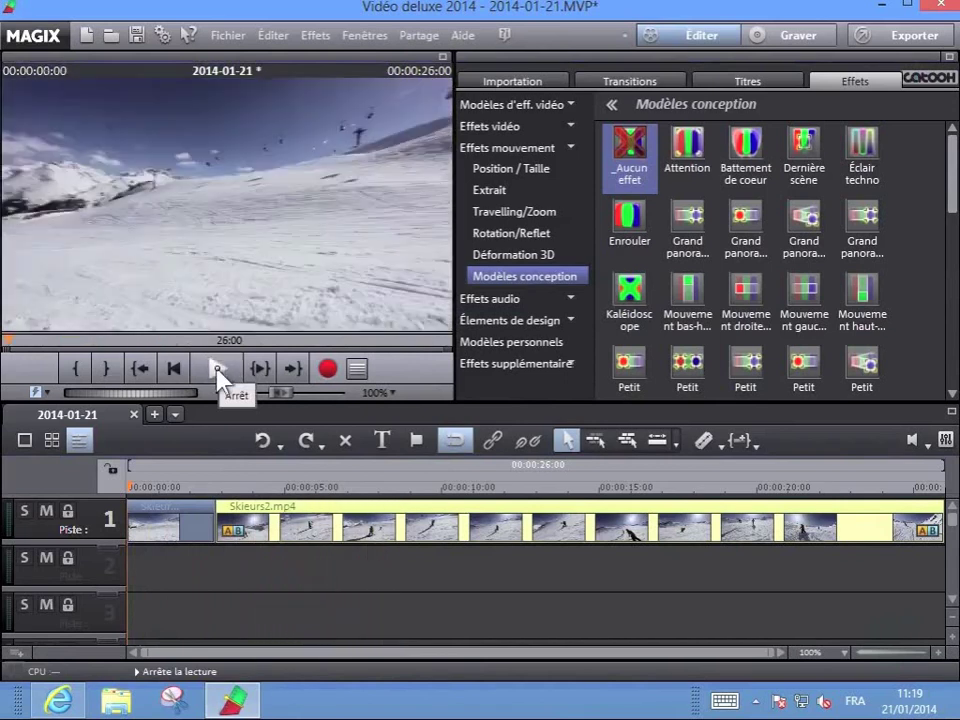